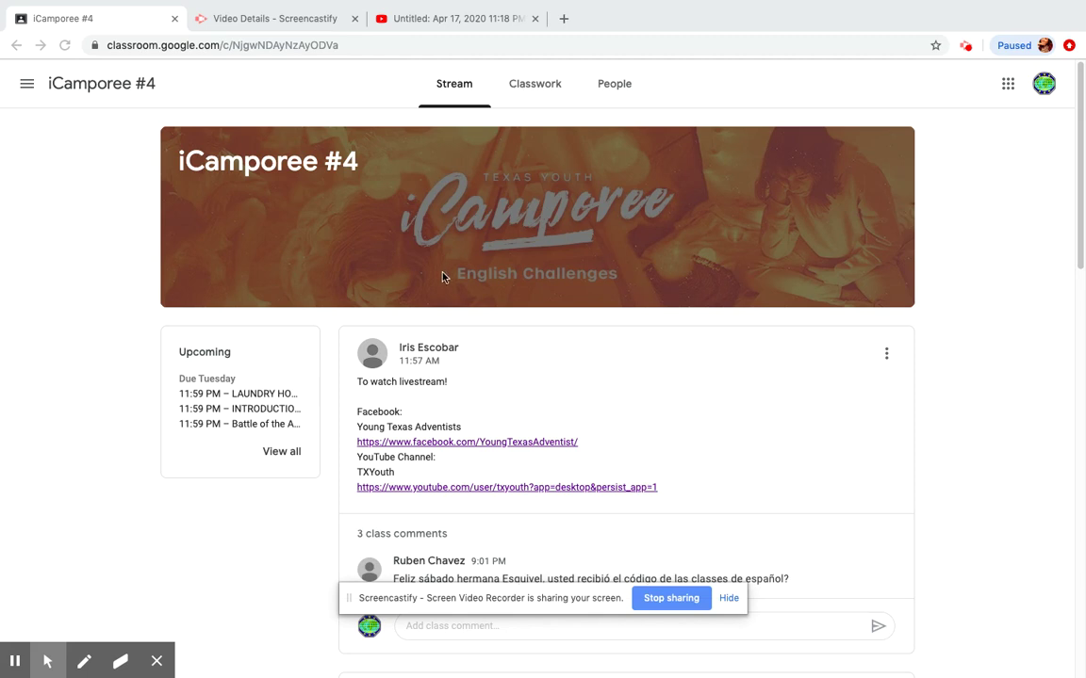
Go to the Classwork list and briefly expand, then collapse, the My Camp assignment.
{"action": "left_click", "coordinate": [536, 91]}
{"action": "left_click", "coordinate": [536, 91]}
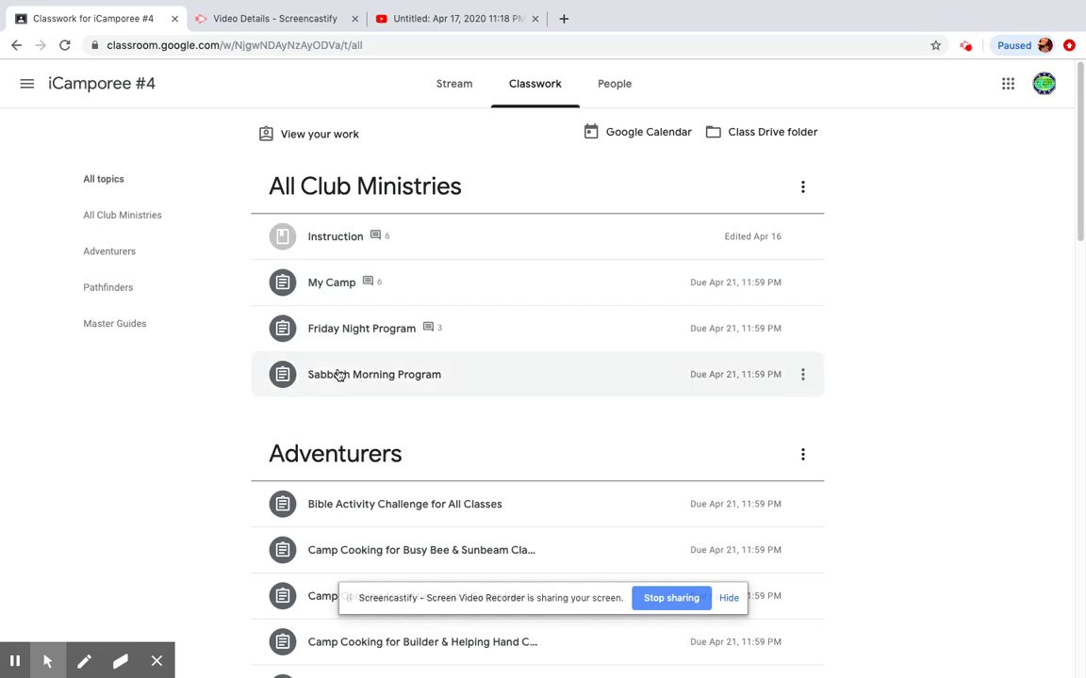
{"action": "left_click", "coordinate": [324, 284]}
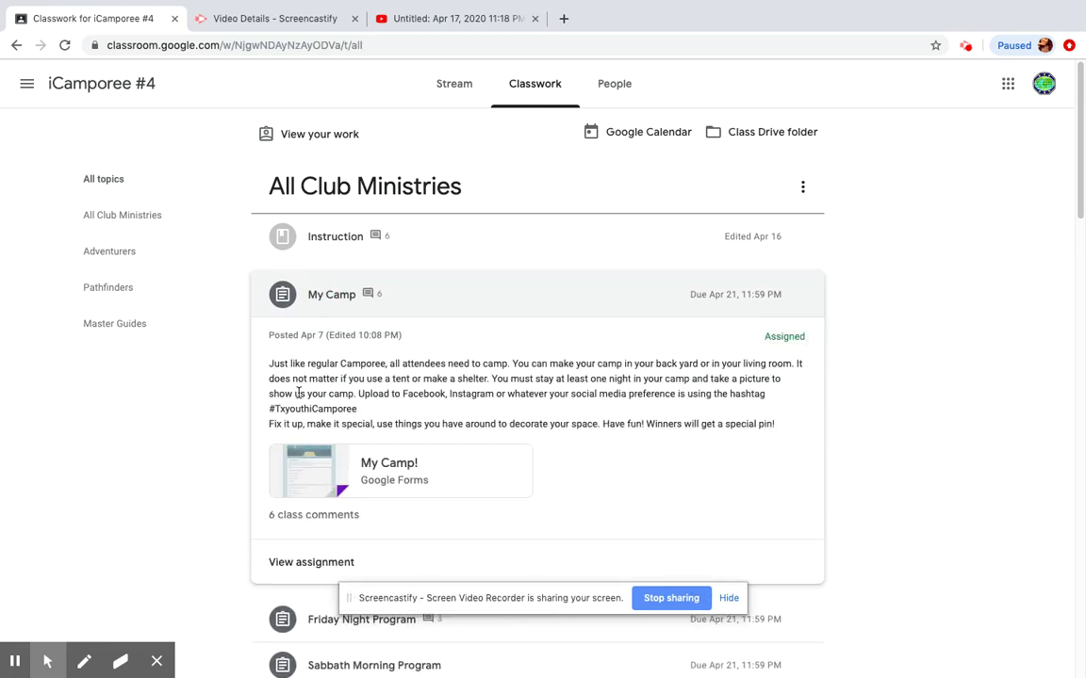
{"action": "left_click", "coordinate": [302, 286]}
Preview Friday Night Program and Sabbath Morning Program, then expand My Camp again.
{"action": "left_click", "coordinate": [385, 351]}
{"action": "left_click", "coordinate": [382, 352]}
{"action": "left_click", "coordinate": [376, 389]}
{"action": "left_click", "coordinate": [376, 388]}
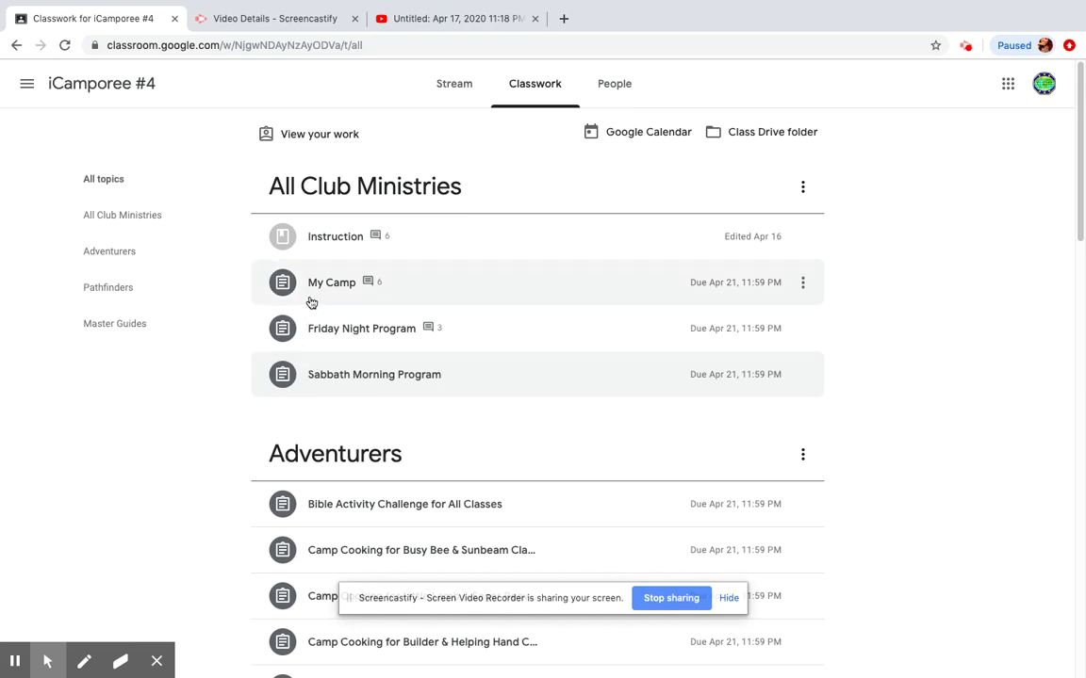
{"action": "mouse_move", "coordinate": [541, 283]}
{"action": "left_click", "coordinate": [332, 295]}
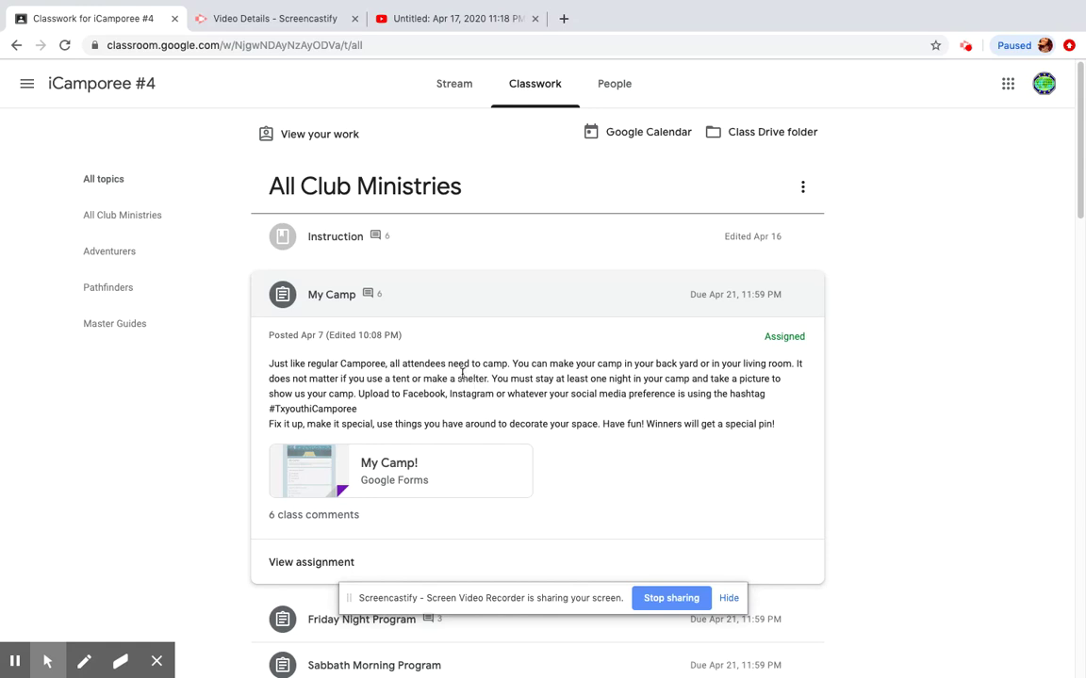
In the My Camp! form, tick 'In my back yard' and 'Build my own shelter', then start the description.
{"action": "left_click", "coordinate": [379, 489]}
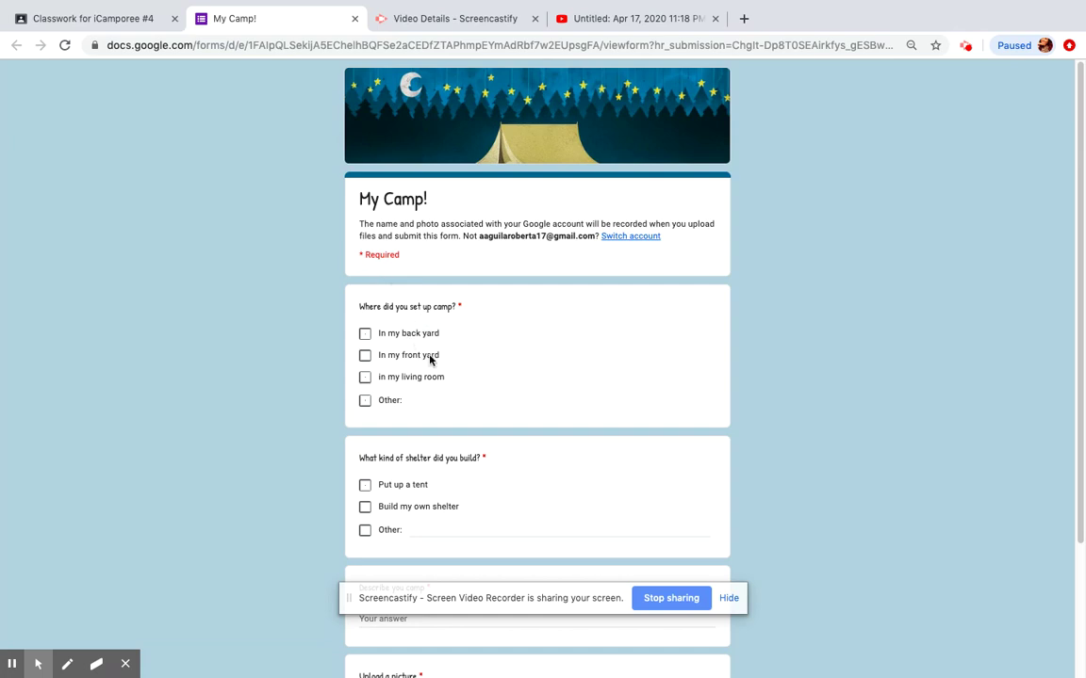
{"action": "scroll", "coordinate": [580, 337], "scroll_direction": "down", "scroll_amount": 1}
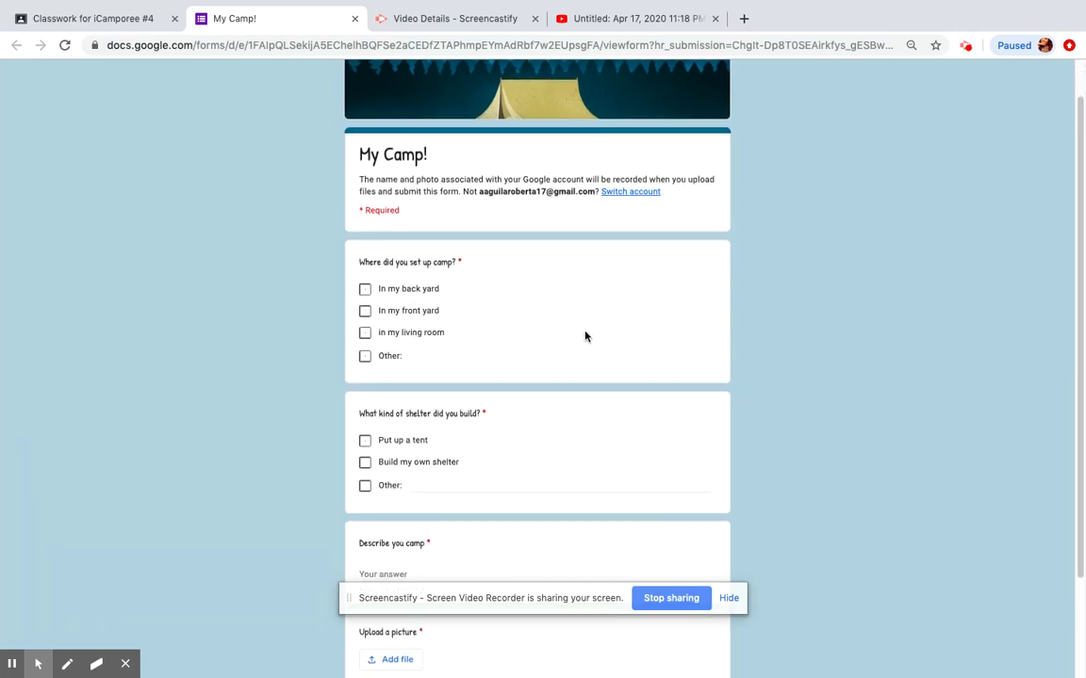
{"action": "scroll", "coordinate": [584, 336], "scroll_direction": "down", "scroll_amount": 3}
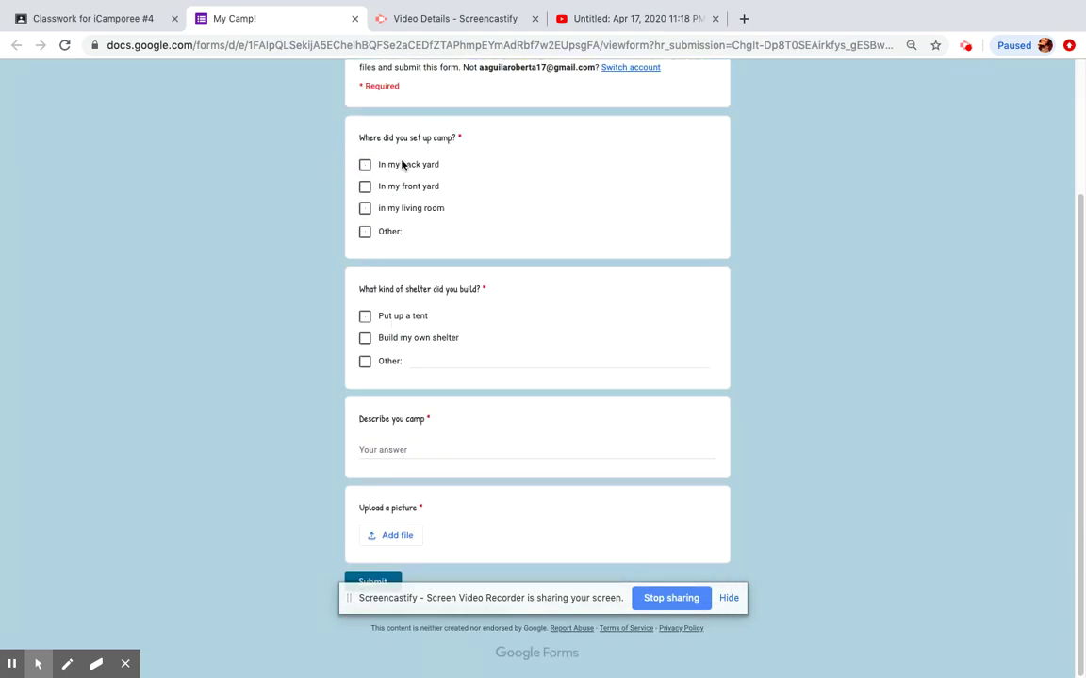
{"action": "left_click", "coordinate": [364, 165]}
{"action": "left_click", "coordinate": [364, 337]}
{"action": "left_click", "coordinate": [388, 450]}
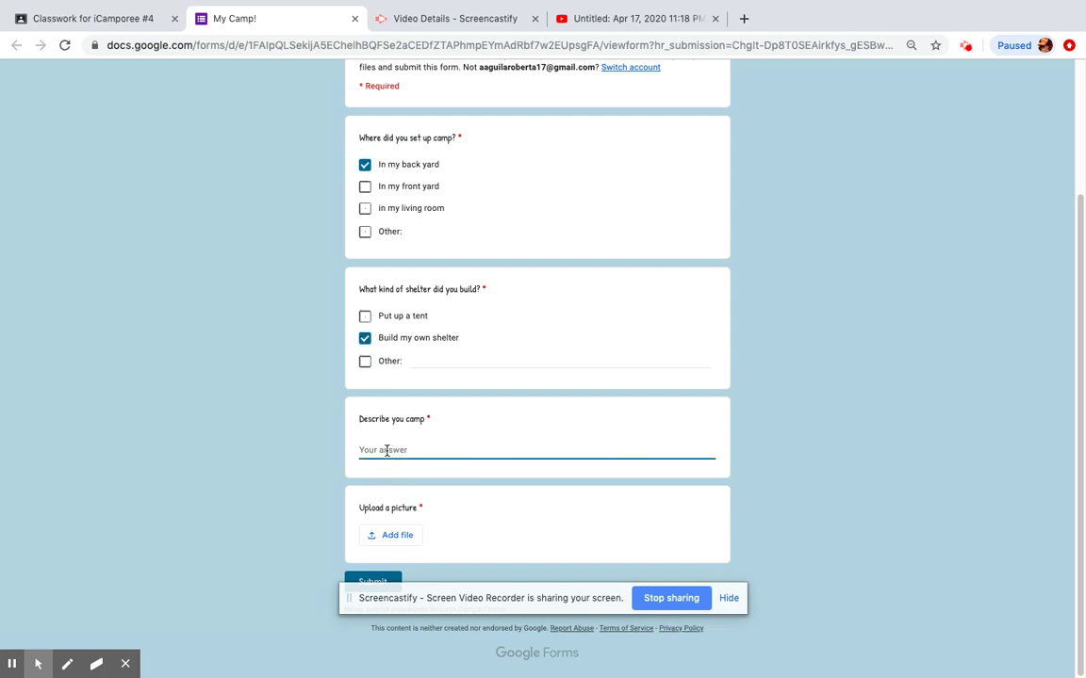
{"action": "type", "text": "beautiful"}
Bring up the Insert file dialog for the 'Upload a picture' question.
{"action": "left_click", "coordinate": [397, 537]}
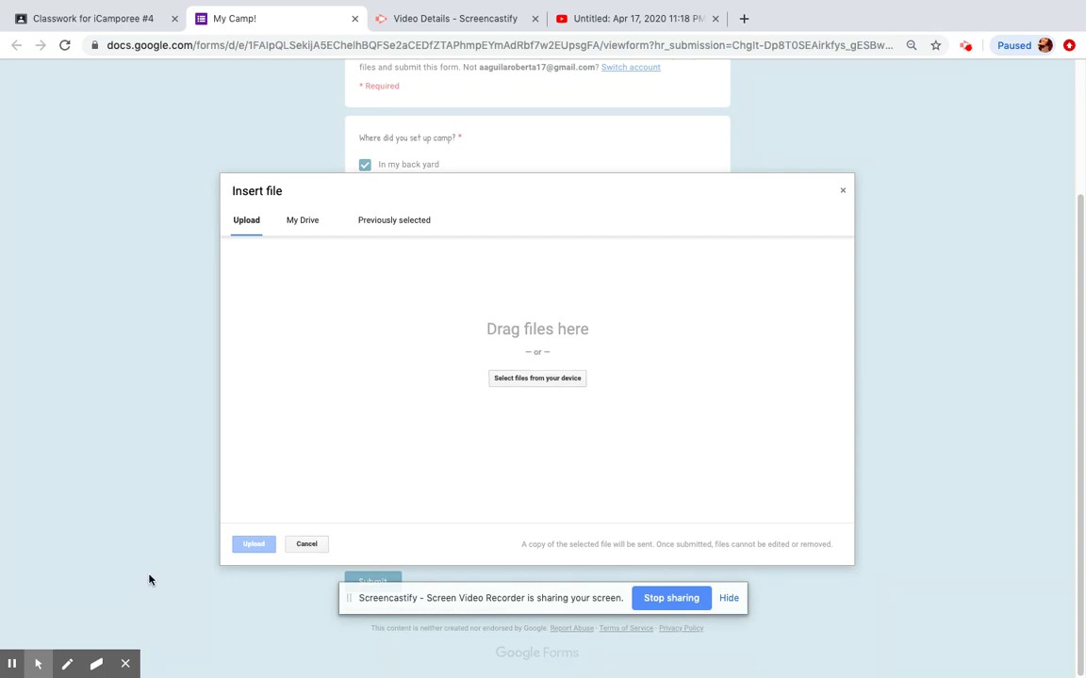
{"action": "left_click", "coordinate": [306, 546]}
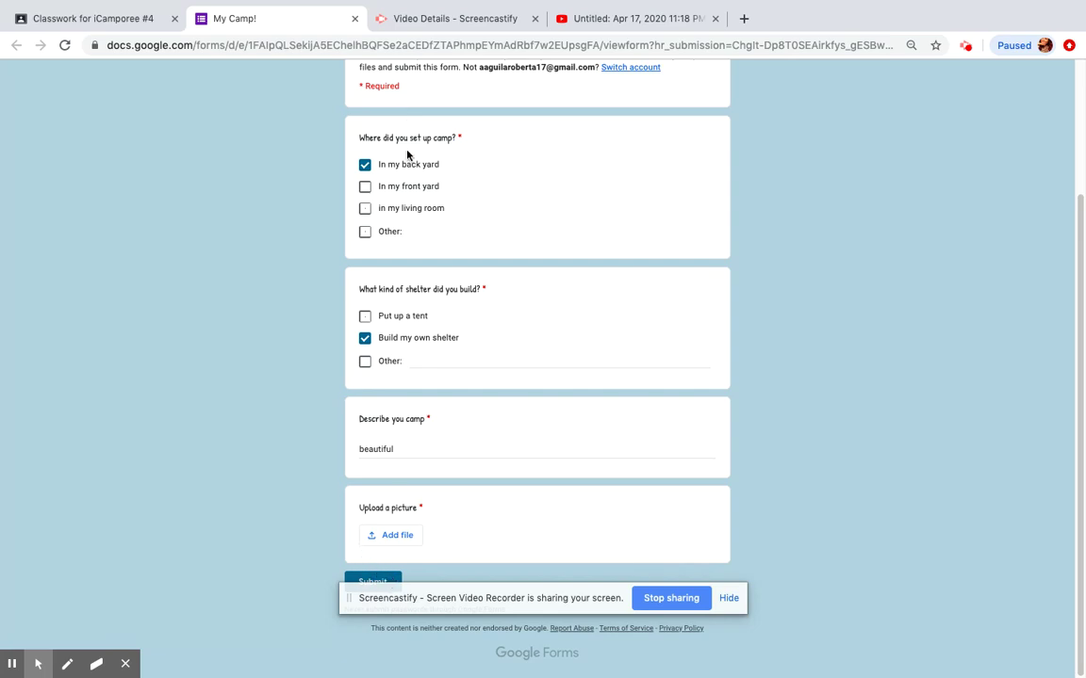
{"action": "scroll", "coordinate": [414, 217], "scroll_direction": "up", "scroll_amount": 2}
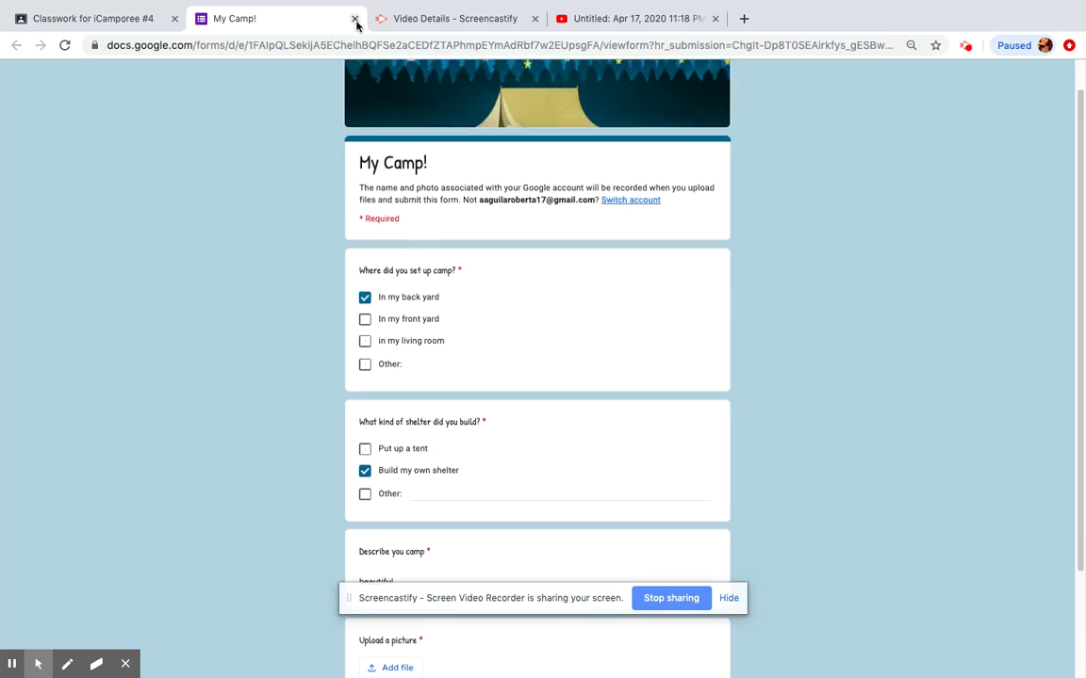
Close and leave the unsubmitted My Camp! form, then collapse the My Camp assignment.
{"action": "left_click", "coordinate": [356, 21]}
{"action": "left_click", "coordinate": [652, 235]}
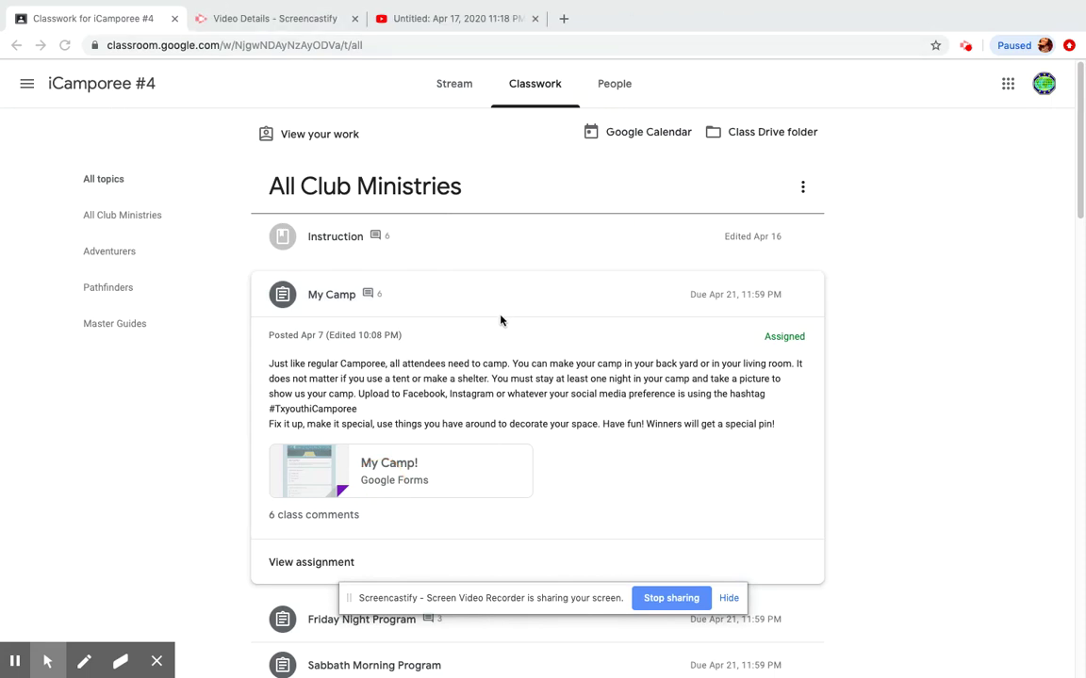
{"action": "left_click", "coordinate": [336, 298]}
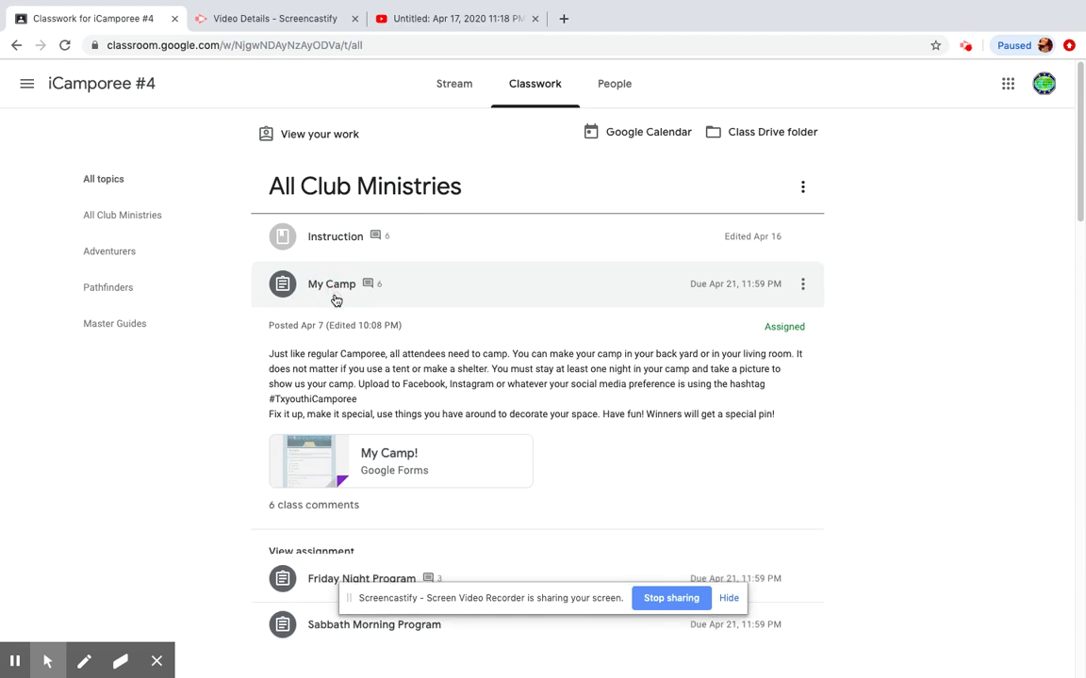
Briefly expand and collapse the Friday Night Program and Sabbath Morning Program assignments.
{"action": "left_click", "coordinate": [361, 340]}
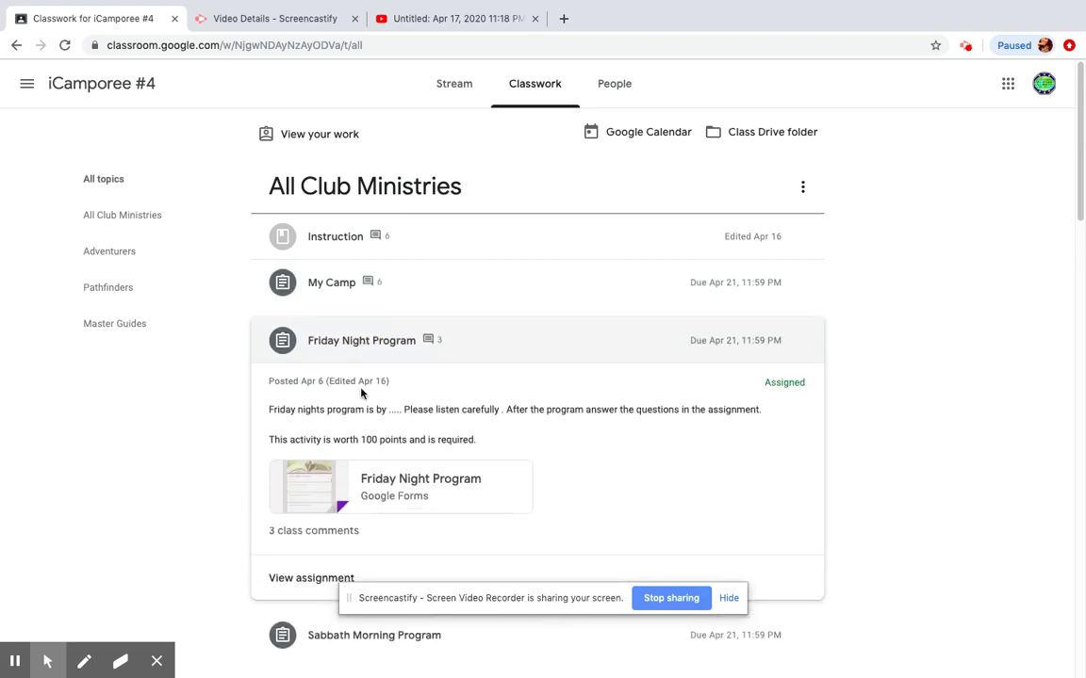
{"action": "left_click", "coordinate": [354, 349]}
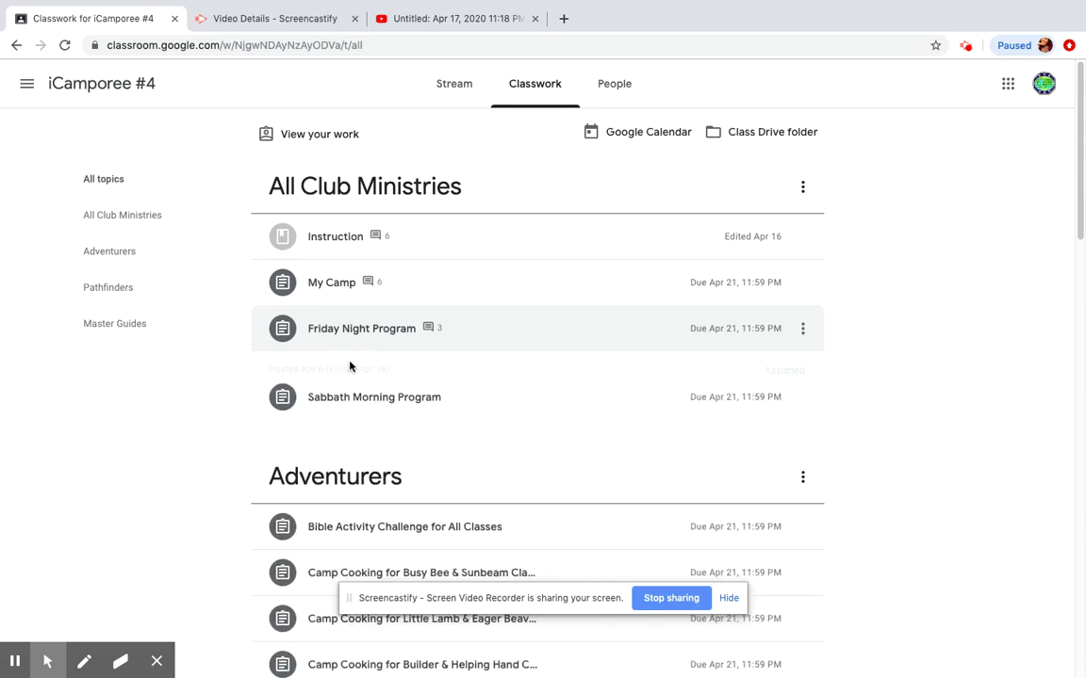
{"action": "left_click", "coordinate": [365, 395]}
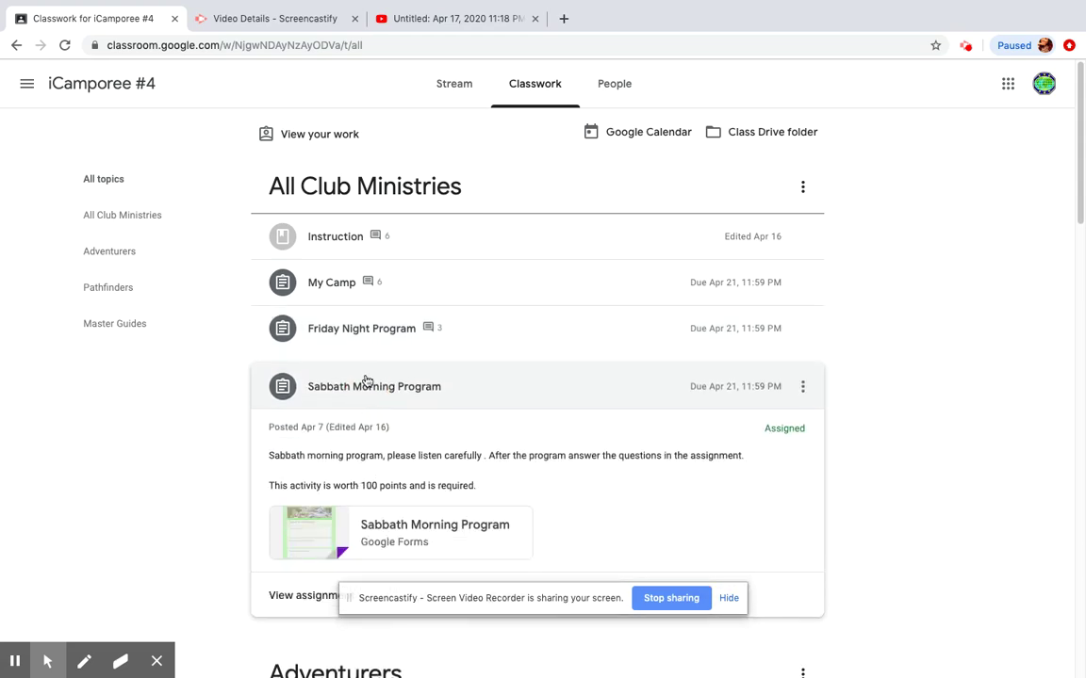
{"action": "left_click", "coordinate": [365, 384]}
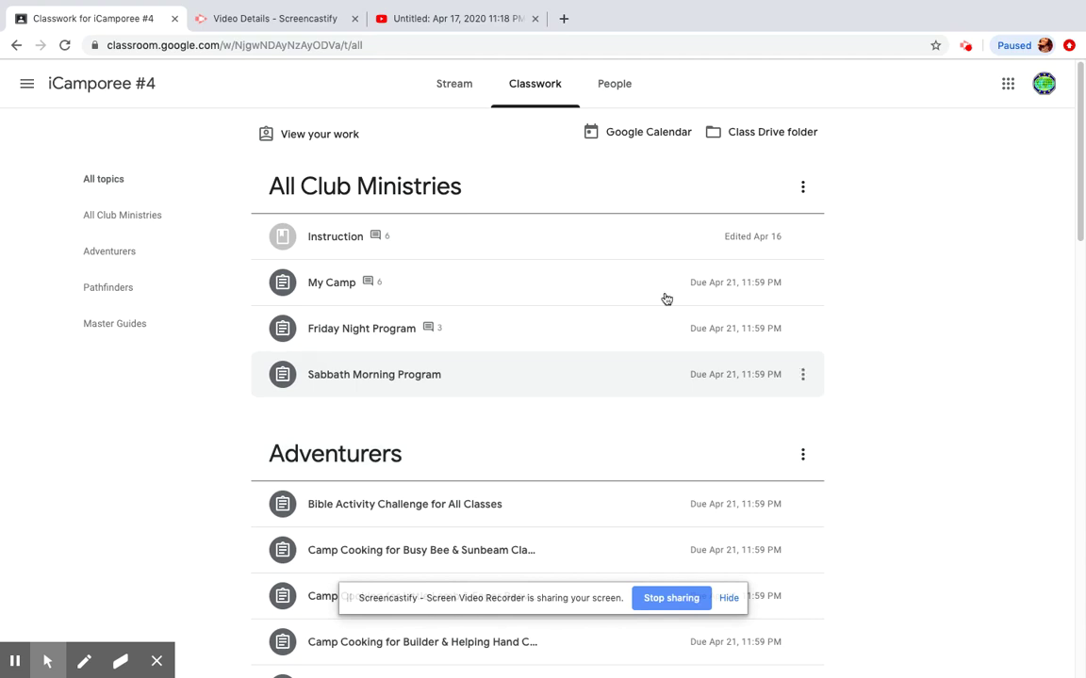
Filter to the Adventurers topic, then the Pathfinders topic, and browse its assignments.
{"action": "left_click", "coordinate": [141, 261]}
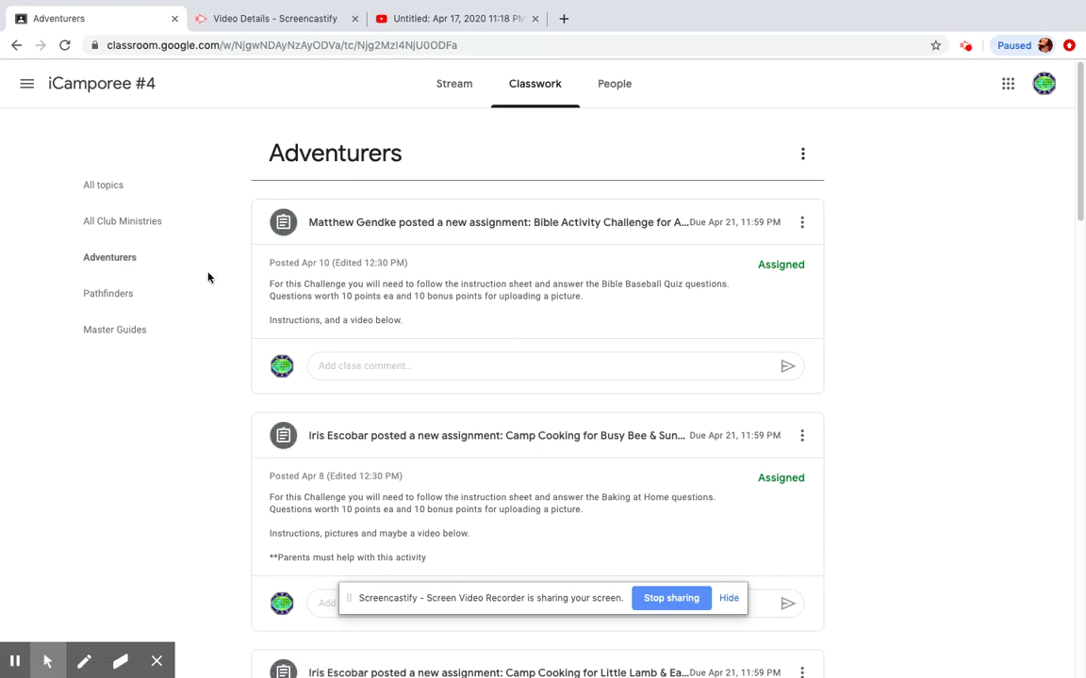
{"action": "left_click", "coordinate": [110, 304]}
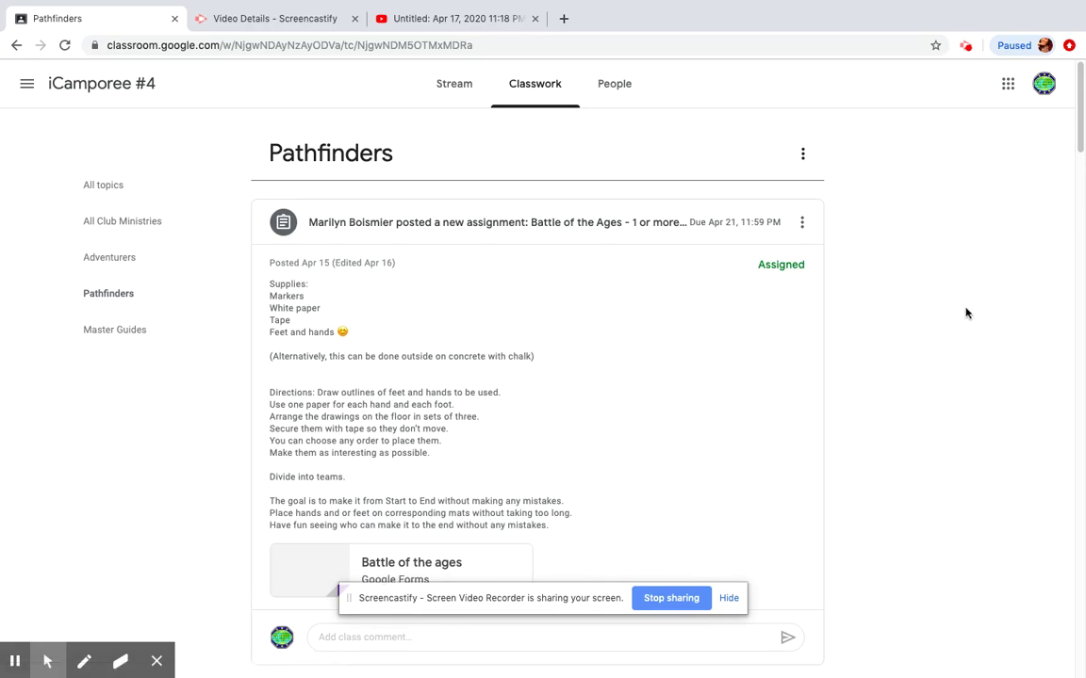
{"action": "scroll", "coordinate": [961, 309], "scroll_direction": "down", "scroll_amount": 3}
{"action": "scroll", "coordinate": [961, 307], "scroll_direction": "down", "scroll_amount": 10}
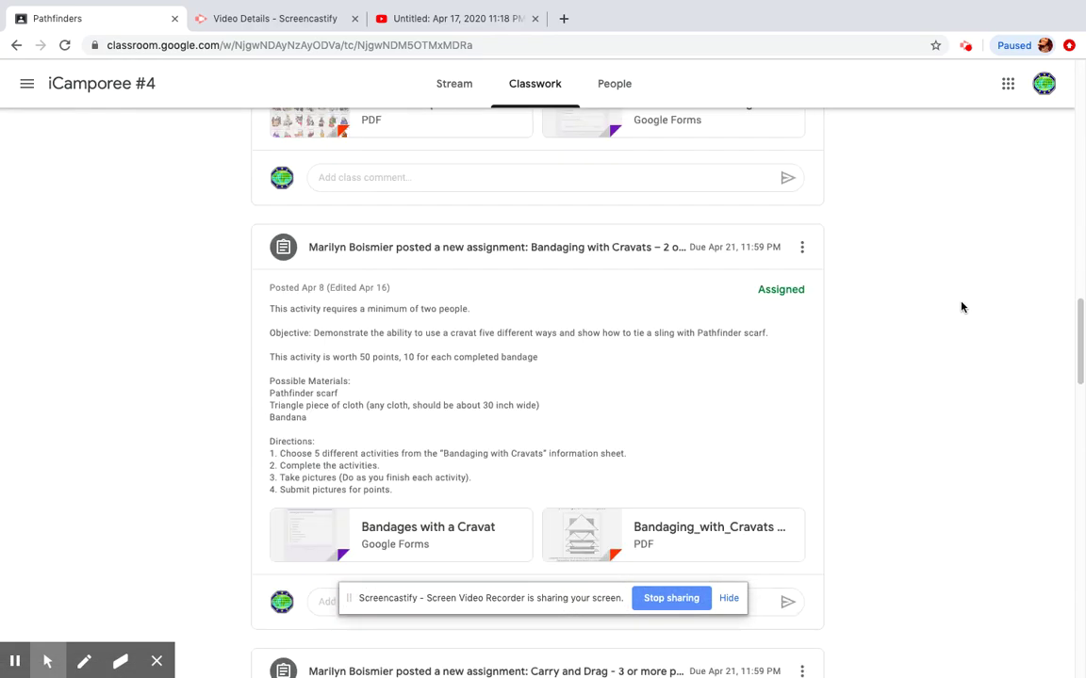
{"action": "scroll", "coordinate": [961, 306], "scroll_direction": "down", "scroll_amount": 5}
{"action": "scroll", "coordinate": [961, 307], "scroll_direction": "down", "scroll_amount": 5}
{"action": "scroll", "coordinate": [961, 306], "scroll_direction": "down", "scroll_amount": 5}
{"action": "scroll", "coordinate": [959, 306], "scroll_direction": "down", "scroll_amount": 5}
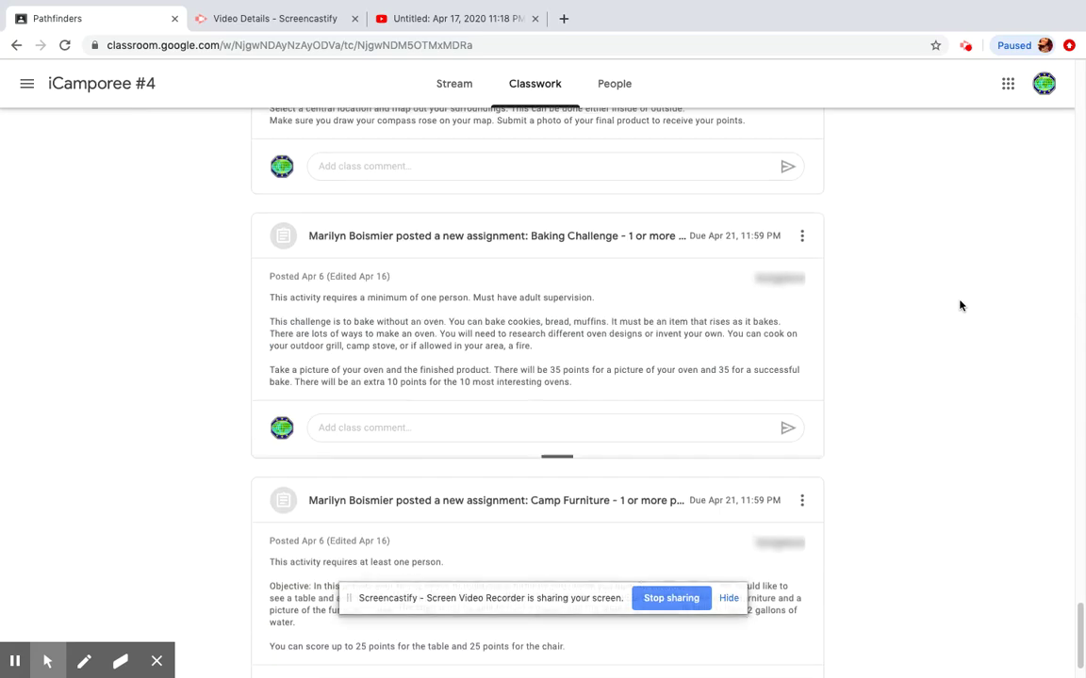
Scroll back up and switch to the Master Guides topic.
{"action": "scroll", "coordinate": [960, 306], "scroll_direction": "up", "scroll_amount": 5}
{"action": "scroll", "coordinate": [959, 305], "scroll_direction": "up", "scroll_amount": 5}
{"action": "scroll", "coordinate": [959, 305], "scroll_direction": "up", "scroll_amount": 5}
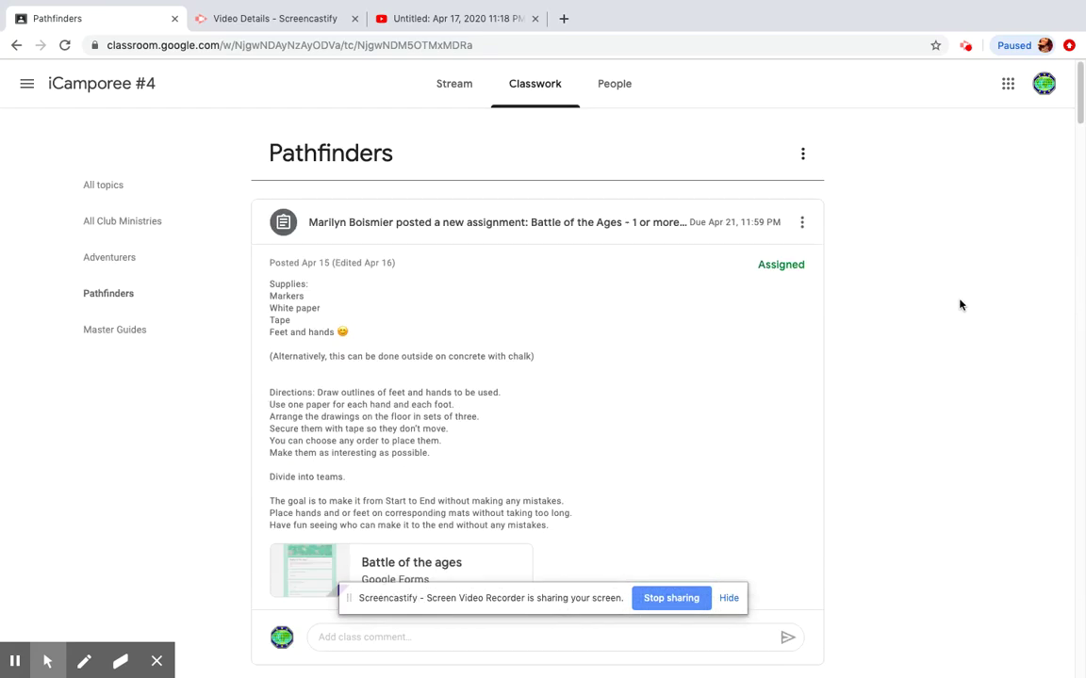
{"action": "left_click", "coordinate": [139, 338]}
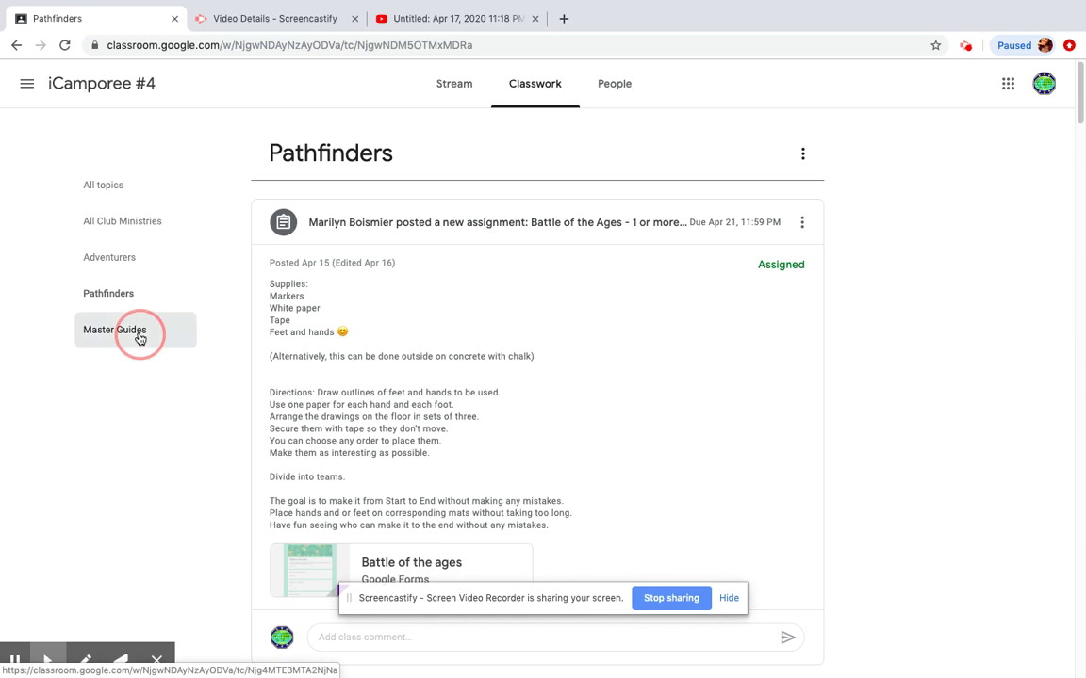
Show classwork from all topics and scroll to the Pathfinders list.
{"action": "left_click", "coordinate": [122, 191]}
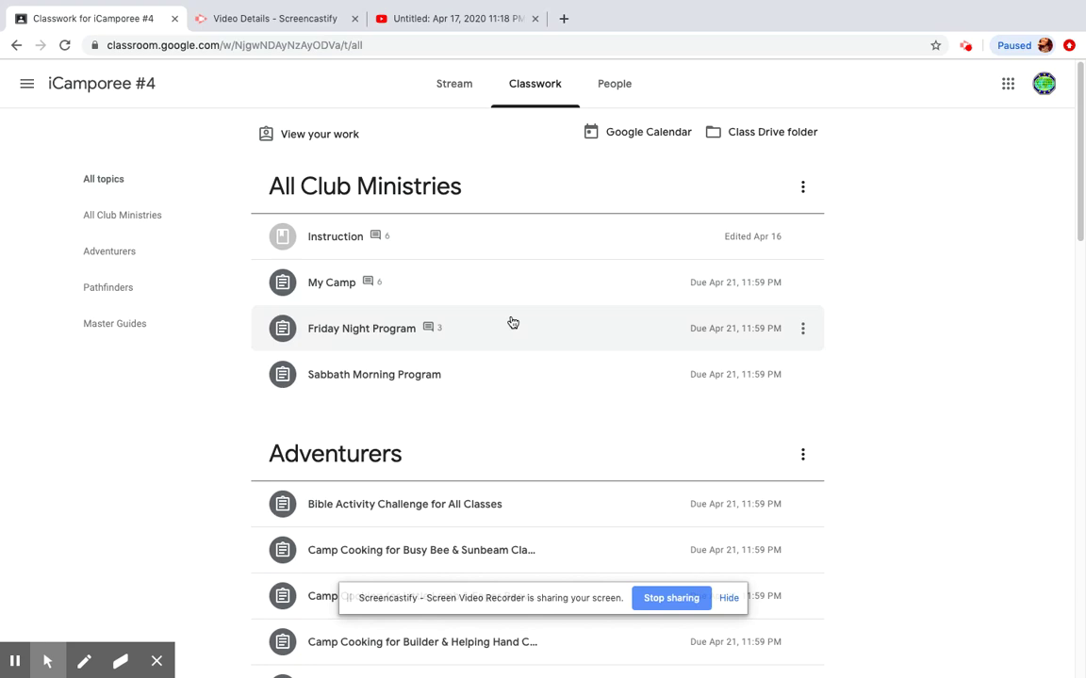
{"action": "scroll", "coordinate": [512, 323], "scroll_direction": "down", "scroll_amount": 1}
{"action": "scroll", "coordinate": [512, 323], "scroll_direction": "down", "scroll_amount": 3}
{"action": "scroll", "coordinate": [512, 322], "scroll_direction": "down", "scroll_amount": 5}
{"action": "scroll", "coordinate": [512, 322], "scroll_direction": "down", "scroll_amount": 2}
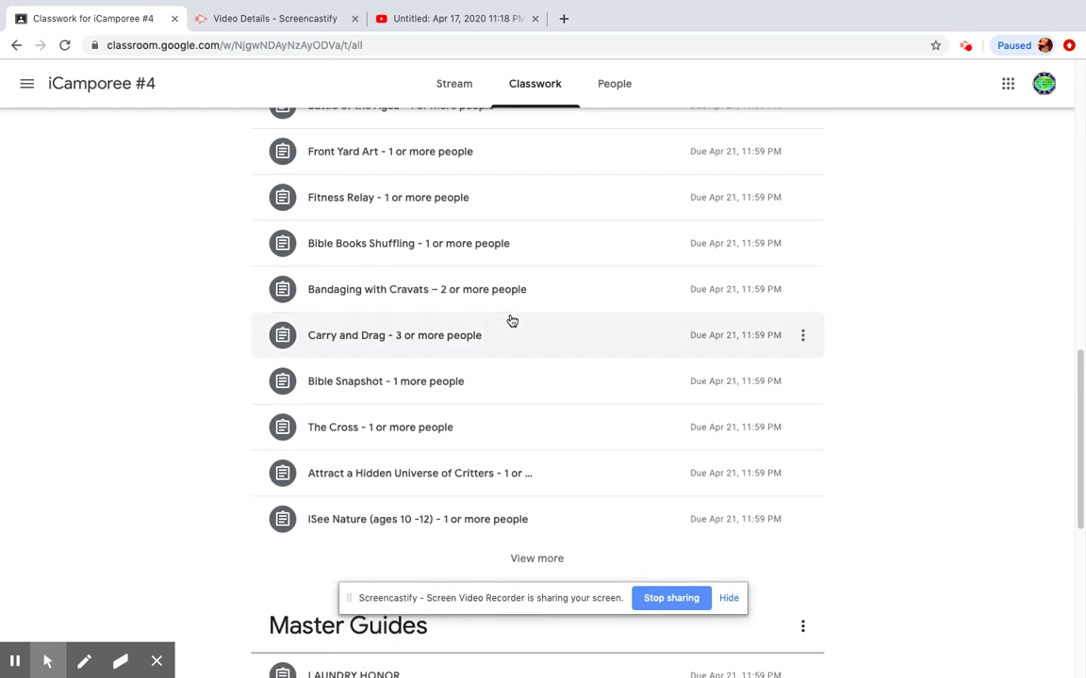
{"action": "scroll", "coordinate": [511, 322], "scroll_direction": "up", "scroll_amount": 1}
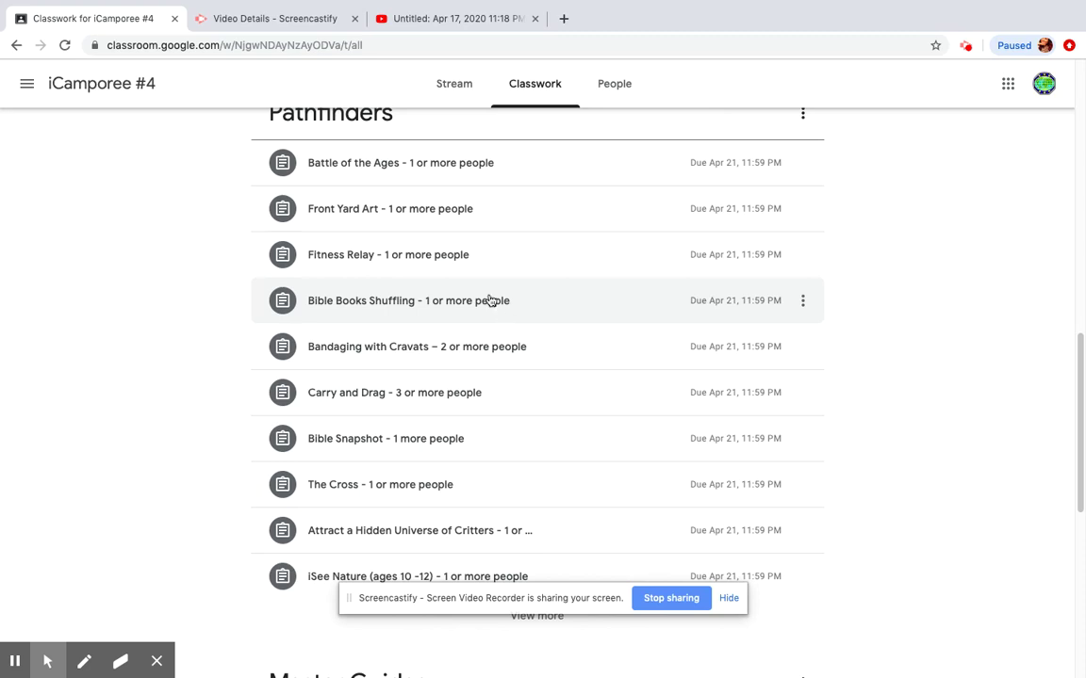
{"action": "scroll", "coordinate": [372, 196], "scroll_direction": "up", "scroll_amount": 1}
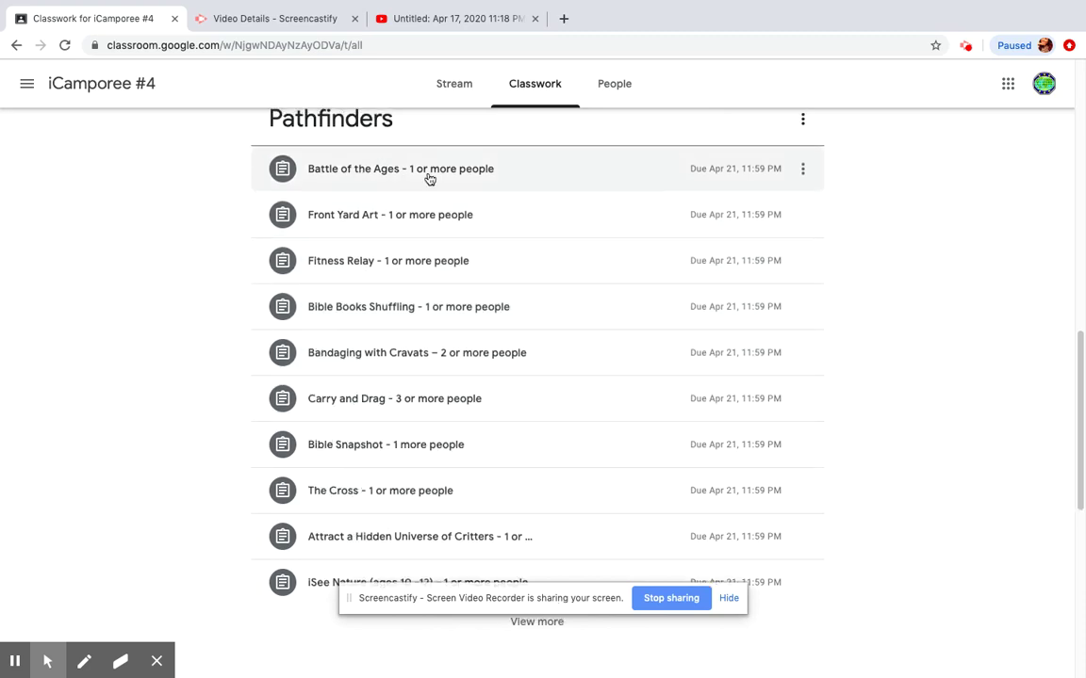
Expand the Fitness Relay assignment and read through its exercise-station instructions.
{"action": "left_click", "coordinate": [412, 261]}
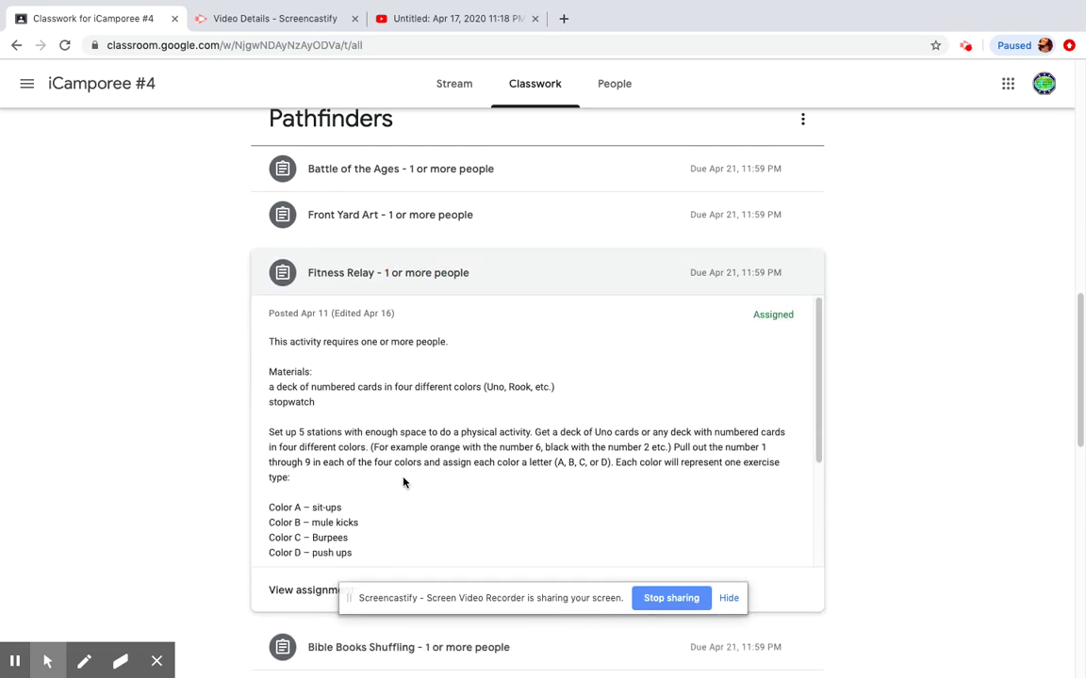
{"action": "scroll", "coordinate": [402, 481], "scroll_direction": "up", "scroll_amount": 1}
{"action": "scroll", "coordinate": [388, 441], "scroll_direction": "down", "scroll_amount": 2}
{"action": "scroll", "coordinate": [388, 443], "scroll_direction": "down", "scroll_amount": 1}
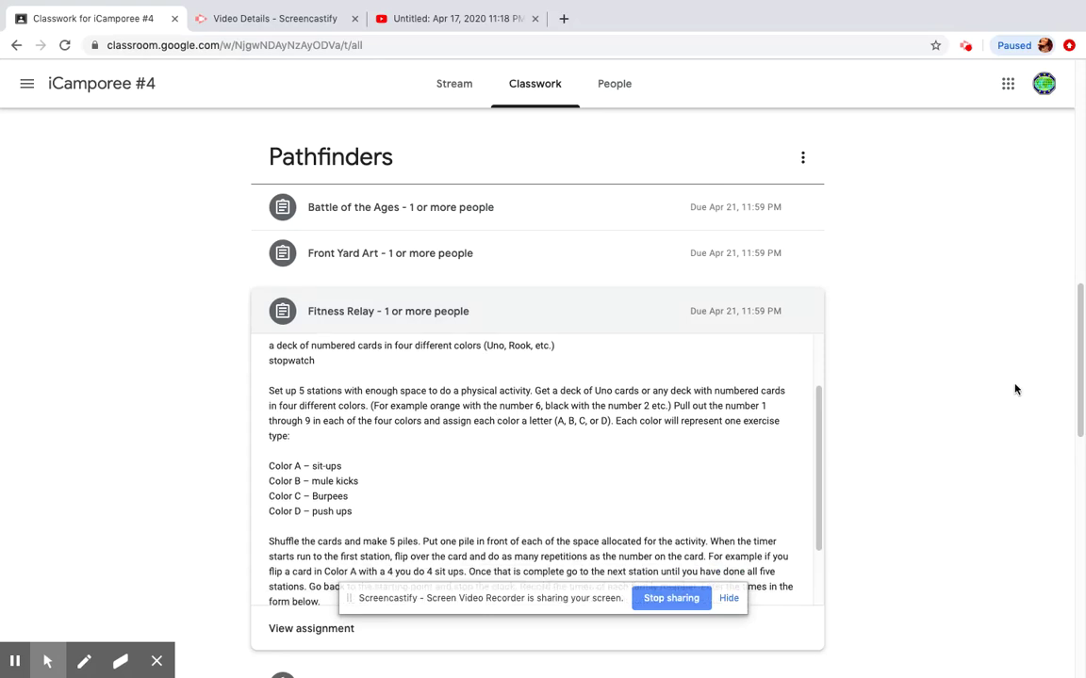
{"action": "scroll", "coordinate": [626, 389], "scroll_direction": "down", "scroll_amount": 2}
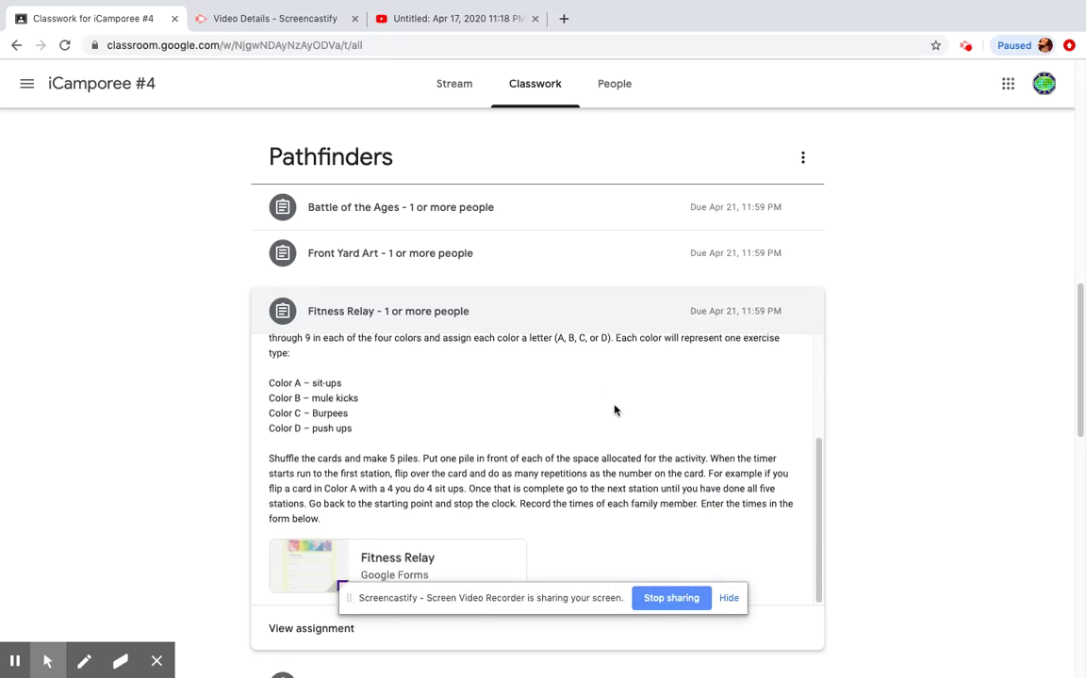
{"action": "scroll", "coordinate": [204, 380], "scroll_direction": "down", "scroll_amount": 1}
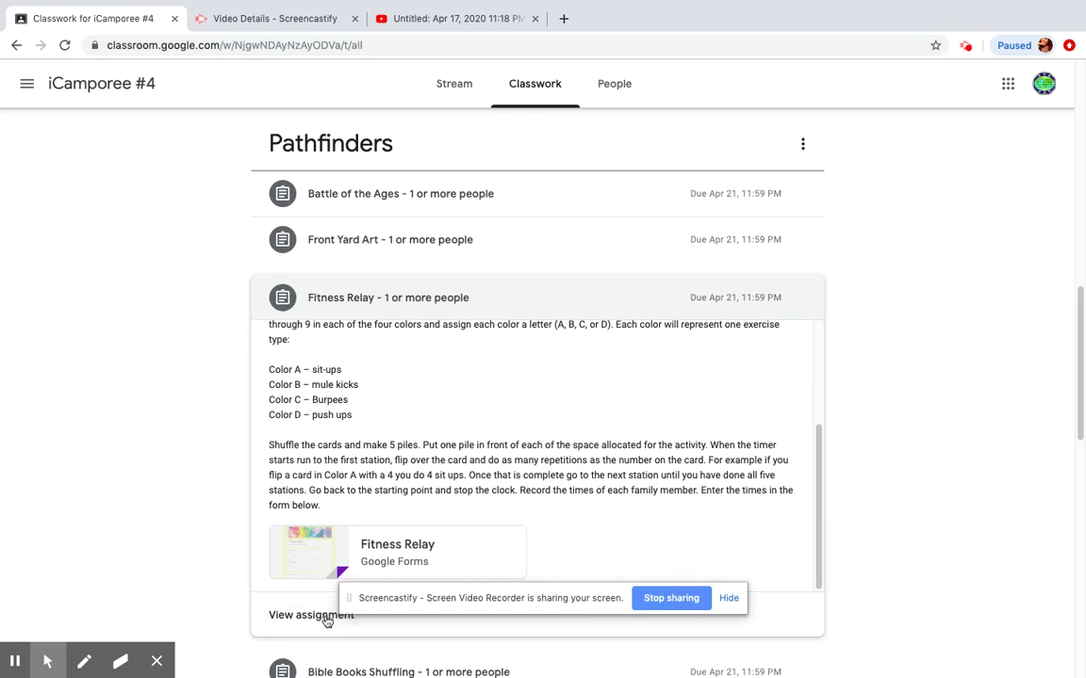
Open the Fitness Relay assignment page and its attached form, viewing the five participant time fields.
{"action": "left_click", "coordinate": [273, 618]}
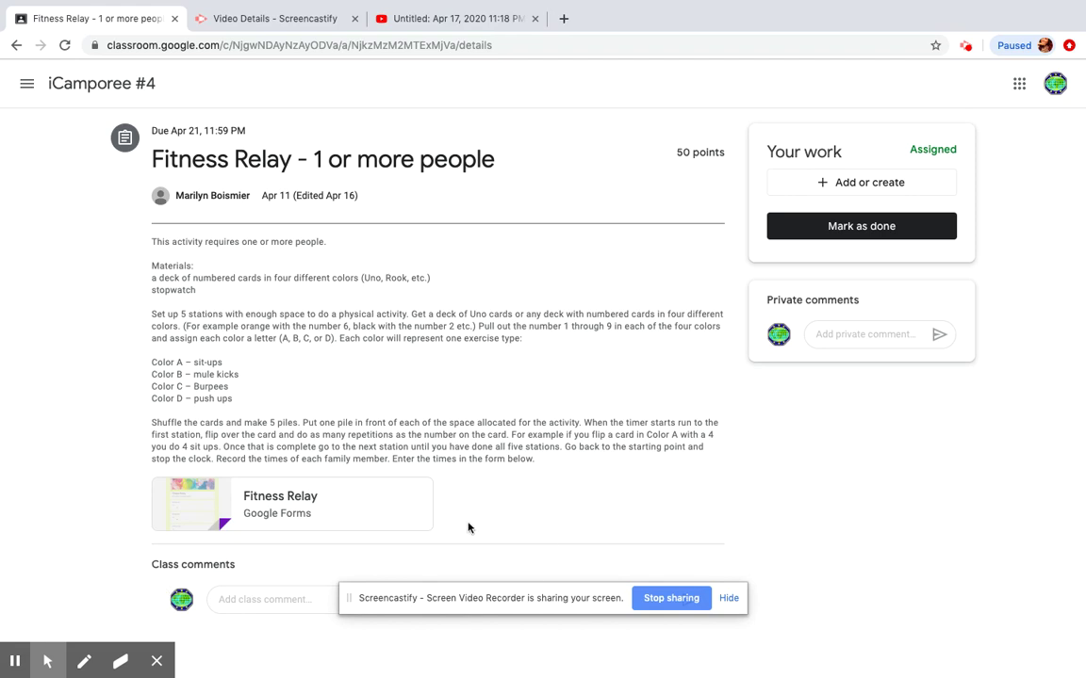
{"action": "left_click", "coordinate": [293, 510]}
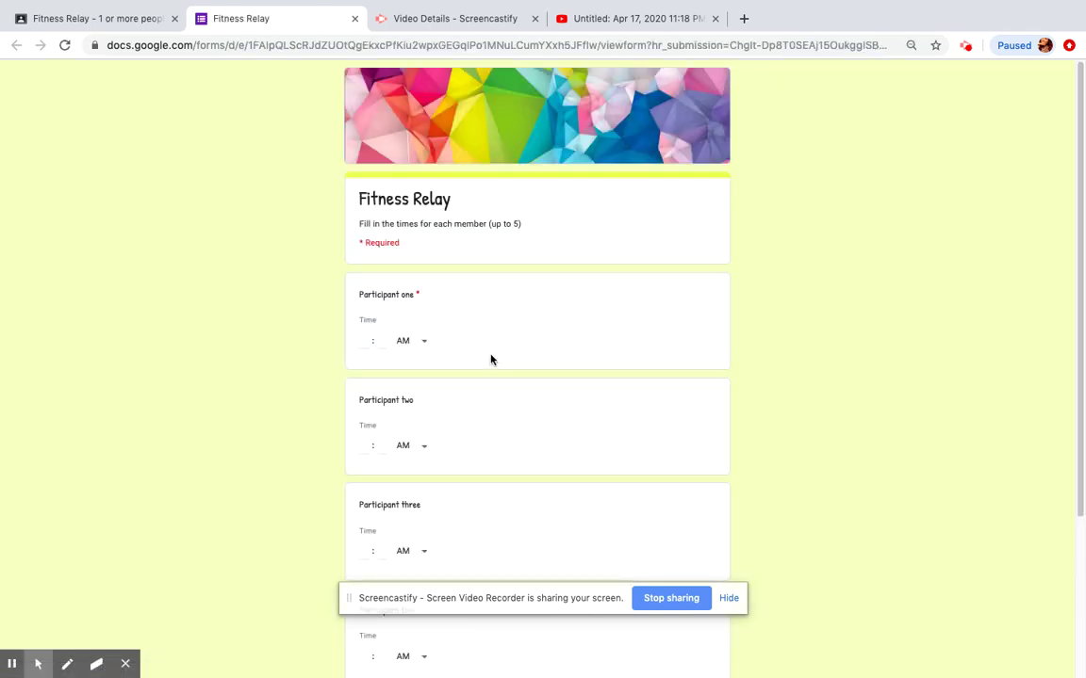
{"action": "scroll", "coordinate": [490, 359], "scroll_direction": "down", "scroll_amount": 3}
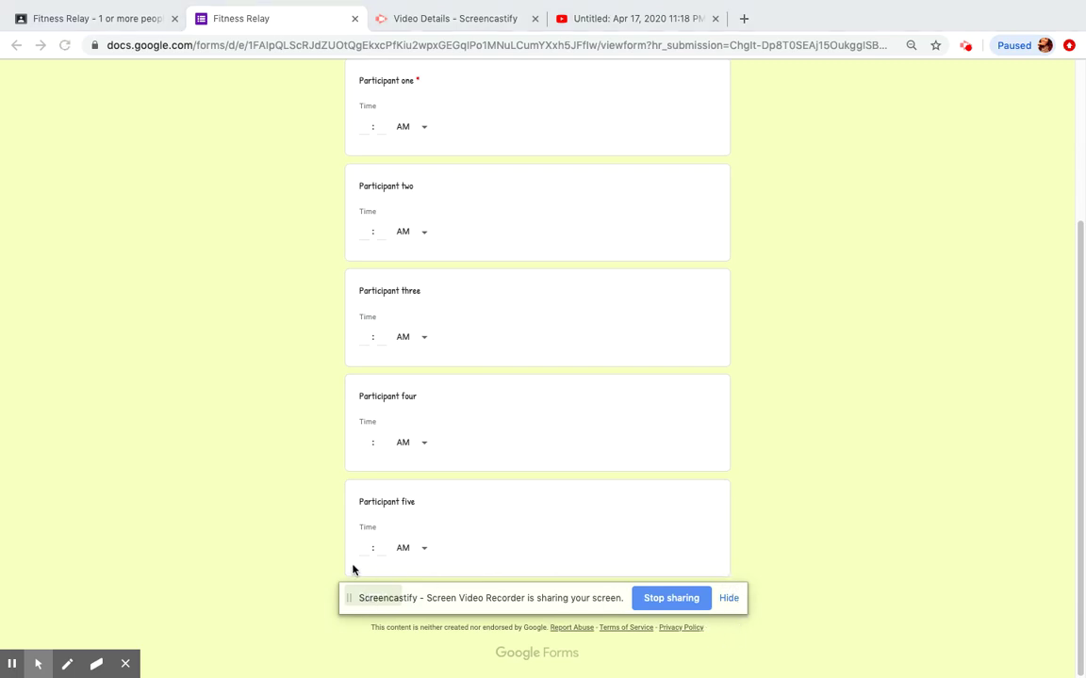
Switch between the Classroom assignment tab and the form tab, ending on the assignment page.
{"action": "left_click", "coordinate": [105, 17]}
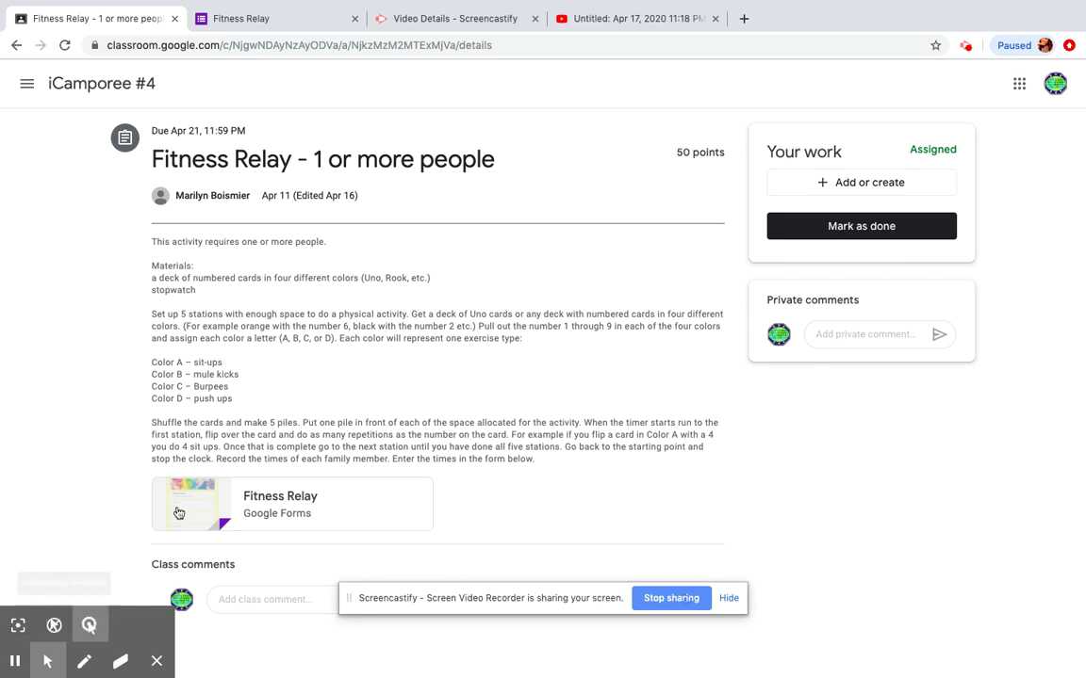
{"action": "left_click", "coordinate": [247, 18]}
{"action": "scroll", "coordinate": [385, 384], "scroll_direction": "up", "scroll_amount": 3}
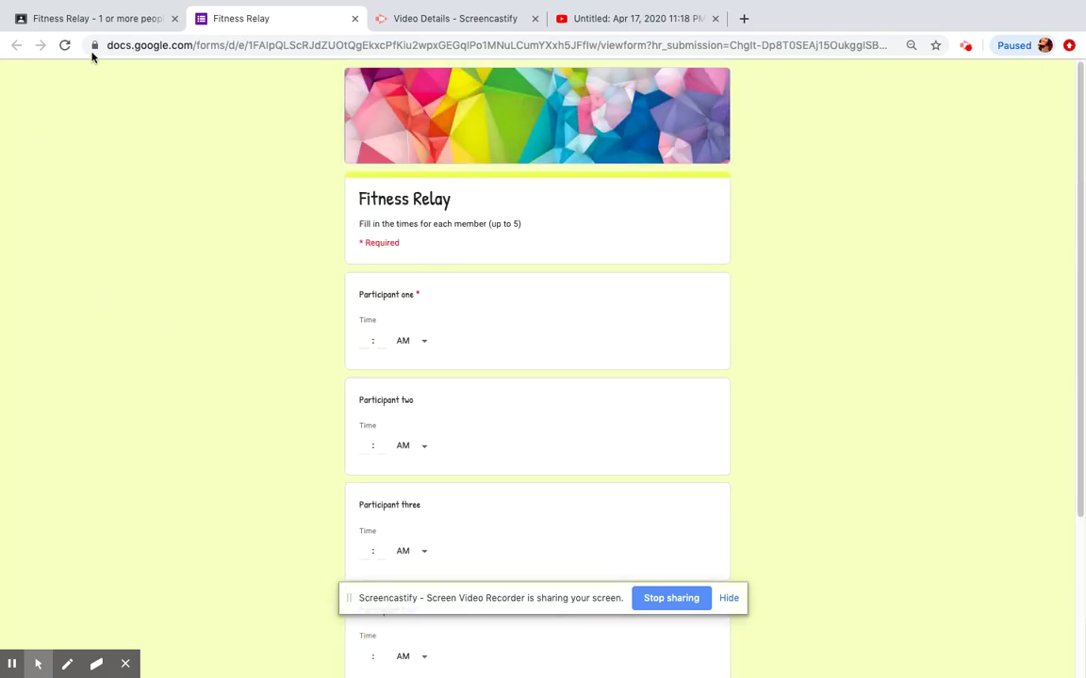
{"action": "left_click", "coordinate": [112, 19]}
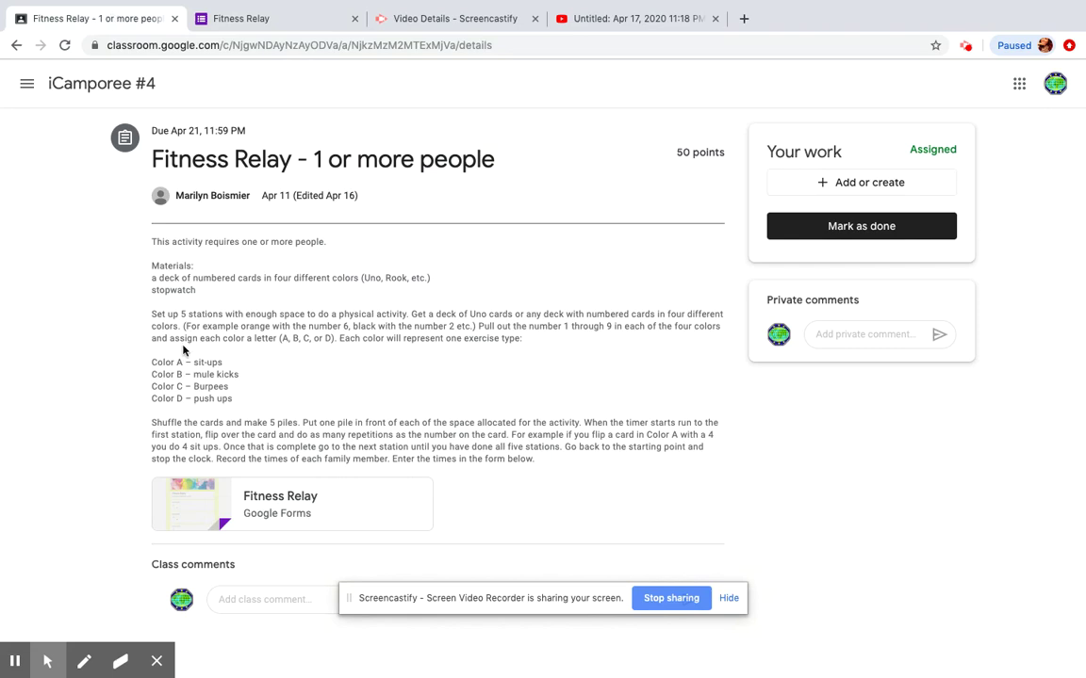